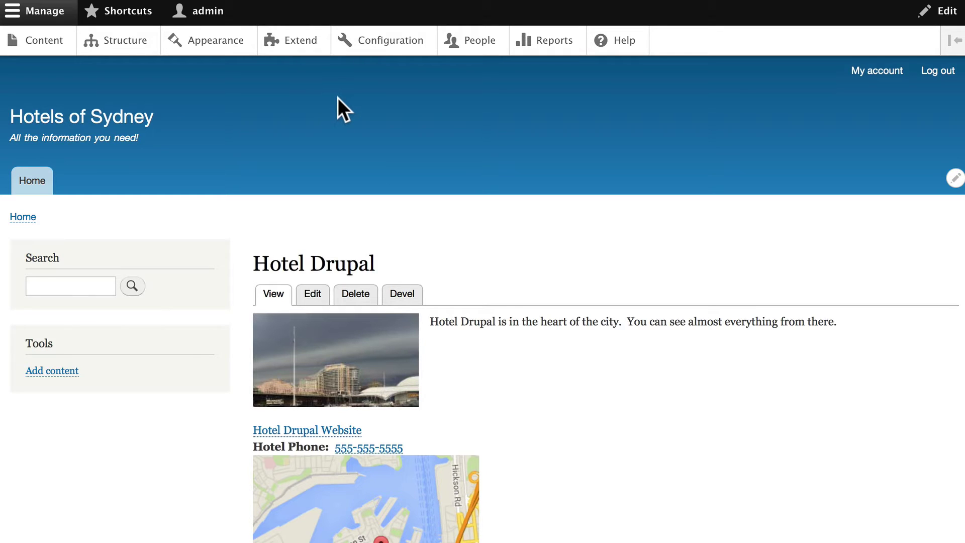
# Step: Open the Generate terms form from the Development section of Configuration
pyautogui.click(390, 39)
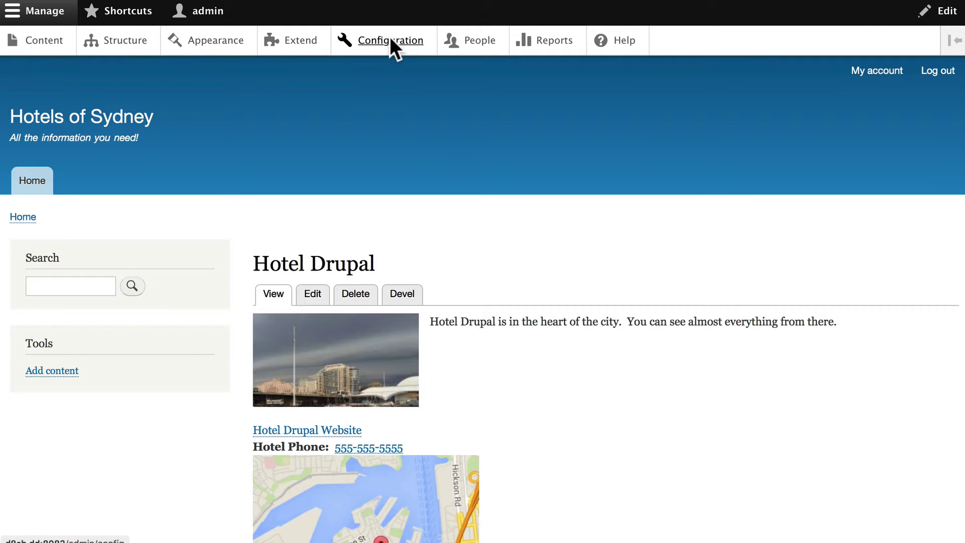
pyautogui.scroll(-5, 328, 162)
pyautogui.scroll(-5, 328, 162)
pyautogui.scroll(-2, 317, 211)
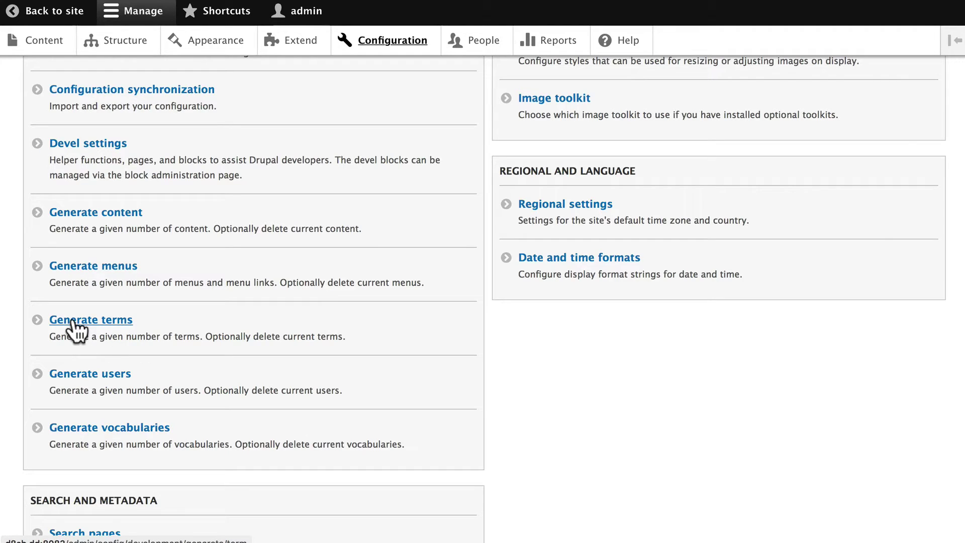
pyautogui.click(75, 324)
# Step: Choose the Landmarks vocabulary, change the term count to 50, and generate the terms
pyautogui.click(59, 168)
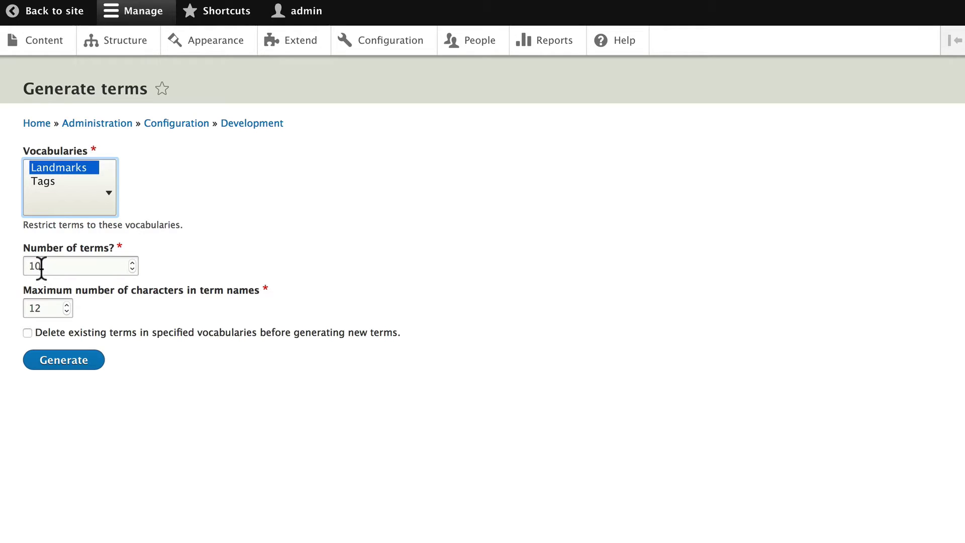
pyautogui.moveTo(42, 265); pyautogui.dragTo(21, 266)
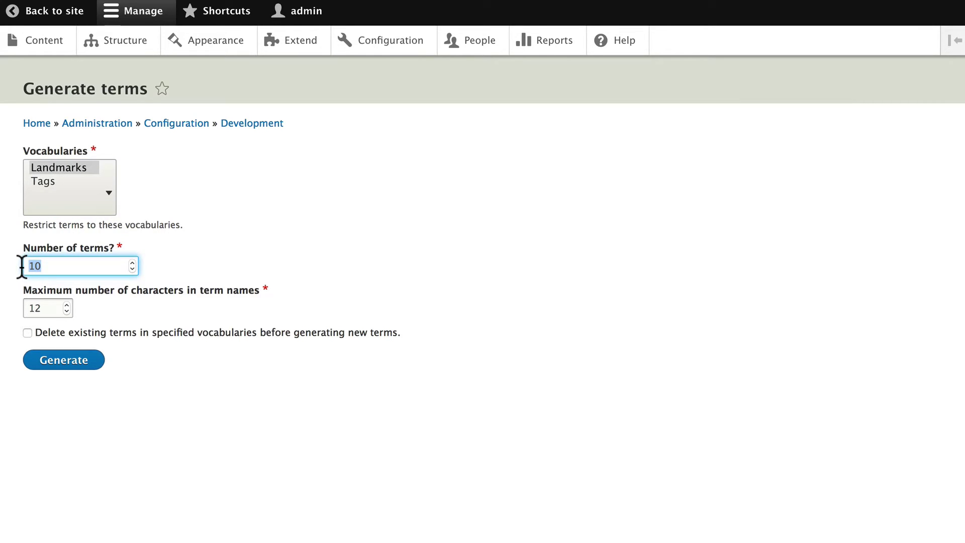
pyautogui.write('50')
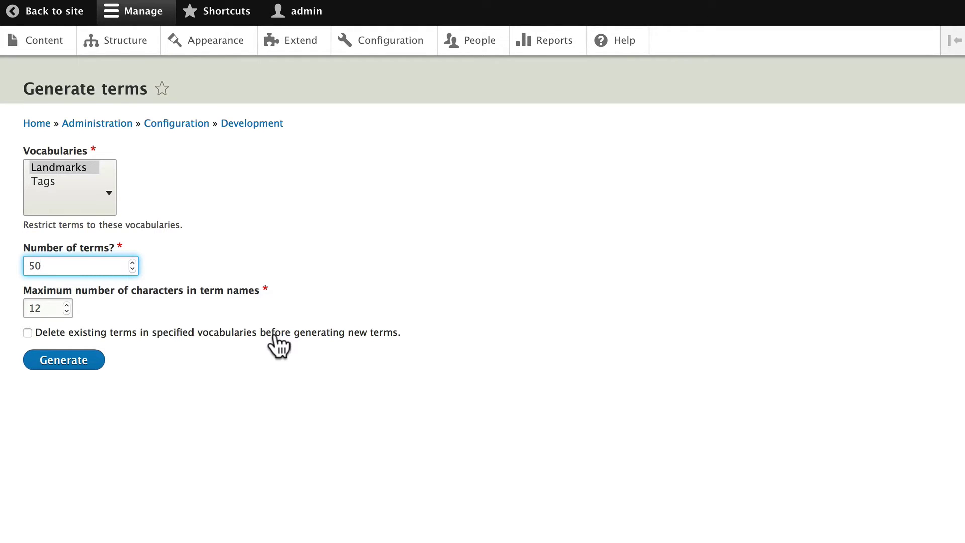
pyautogui.click(63, 362)
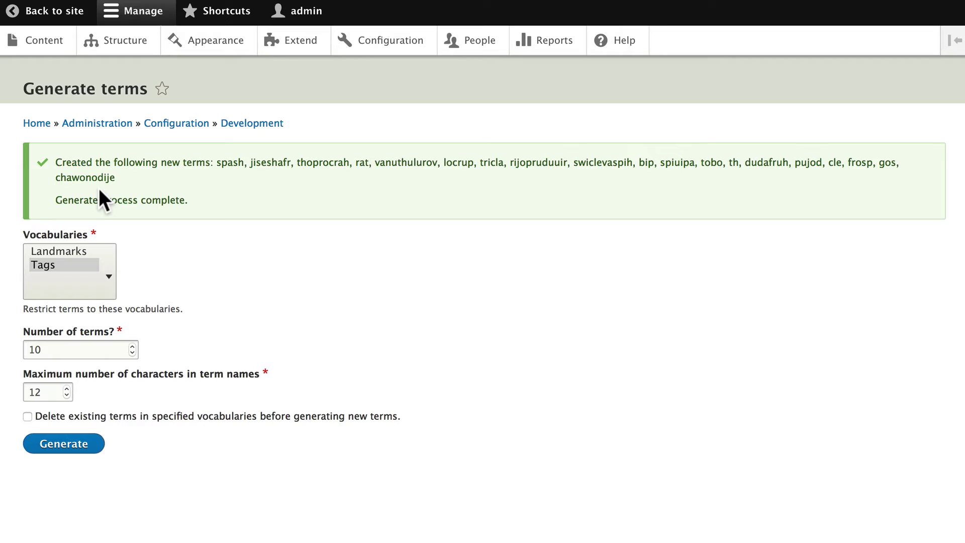
# Step: In Generate content, create Hotels nodes dated up to 1 year ago with 2-word titles
pyautogui.click(253, 123)
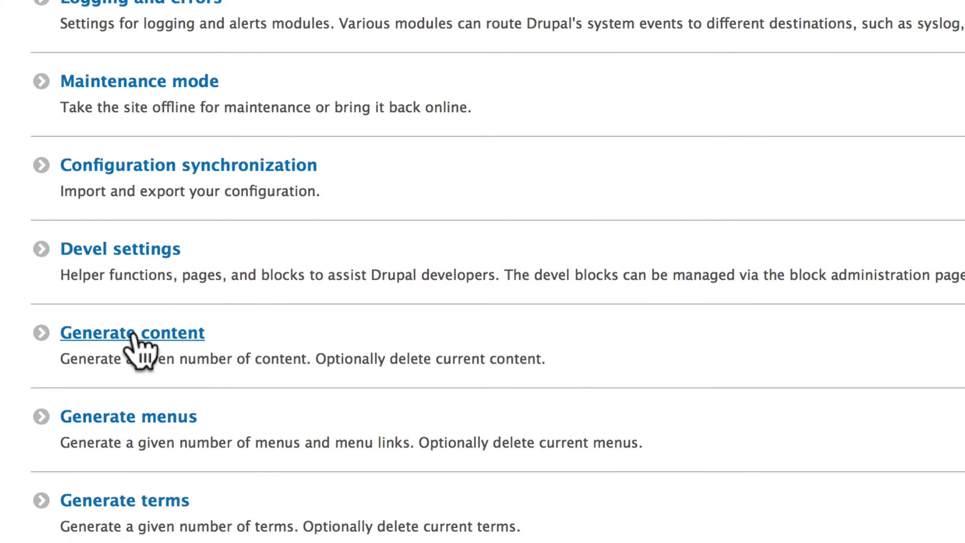
pyautogui.click(140, 341)
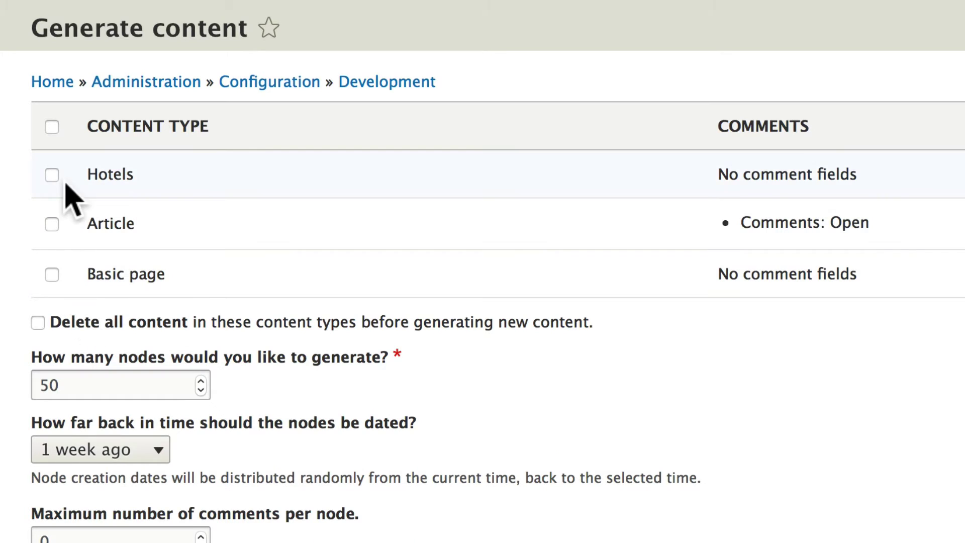
pyautogui.click(51, 175)
pyautogui.click(98, 450)
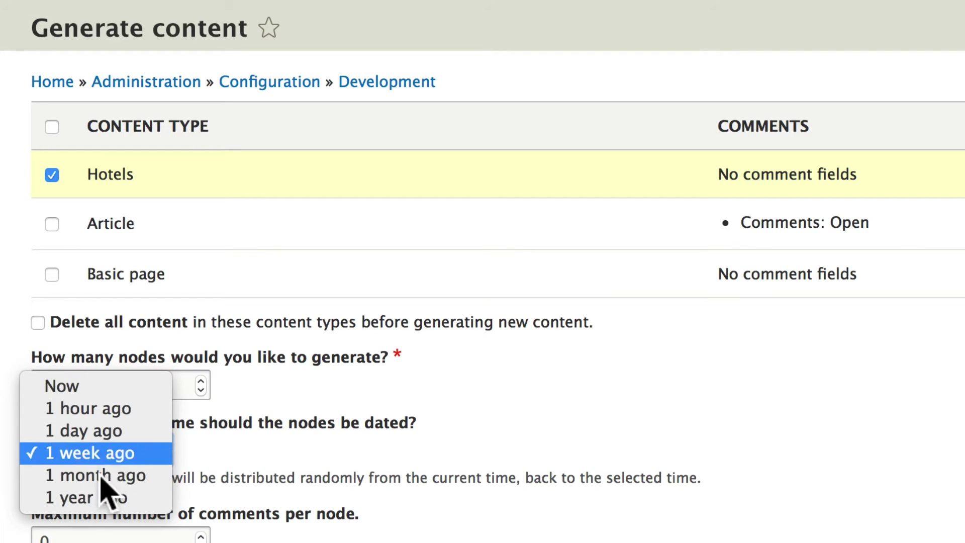
pyautogui.click(84, 497)
pyautogui.scroll(-3, 400, 317)
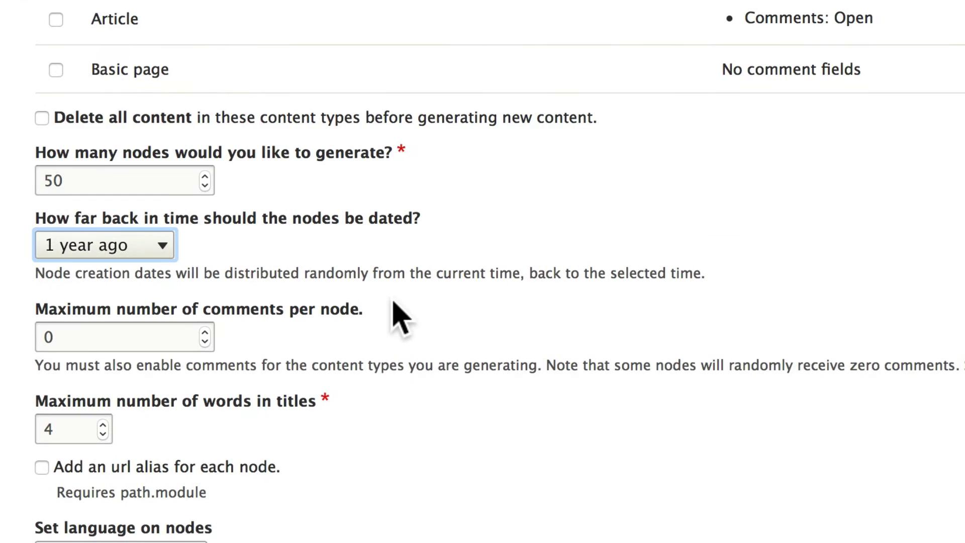
pyautogui.scroll(-5, 400, 317)
pyautogui.scroll(-1, 392, 309)
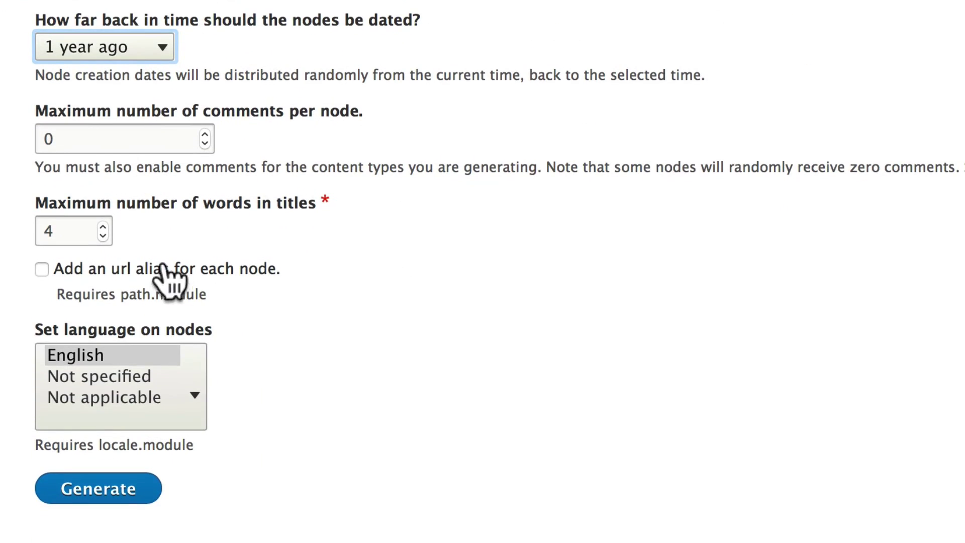
pyautogui.click(103, 237)
pyautogui.write('2')
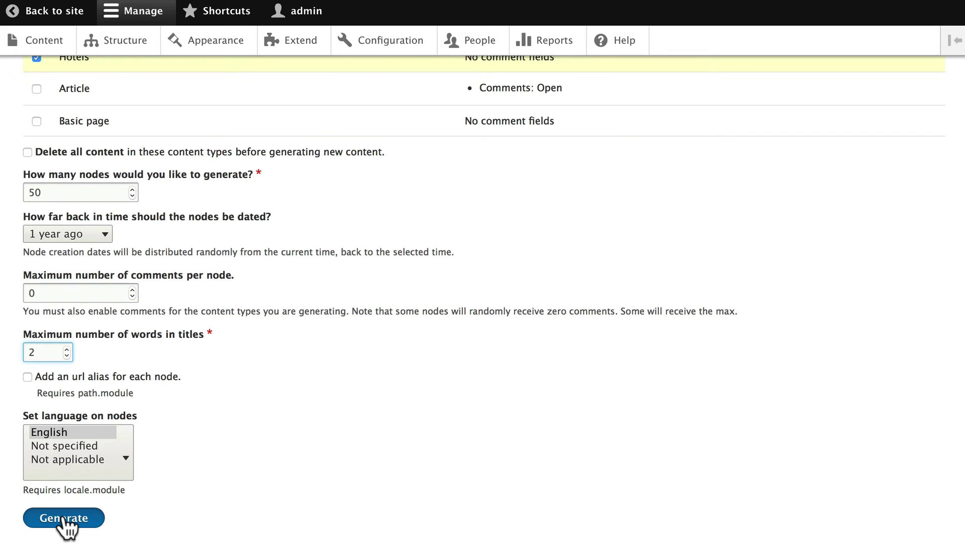
pyautogui.click(64, 518)
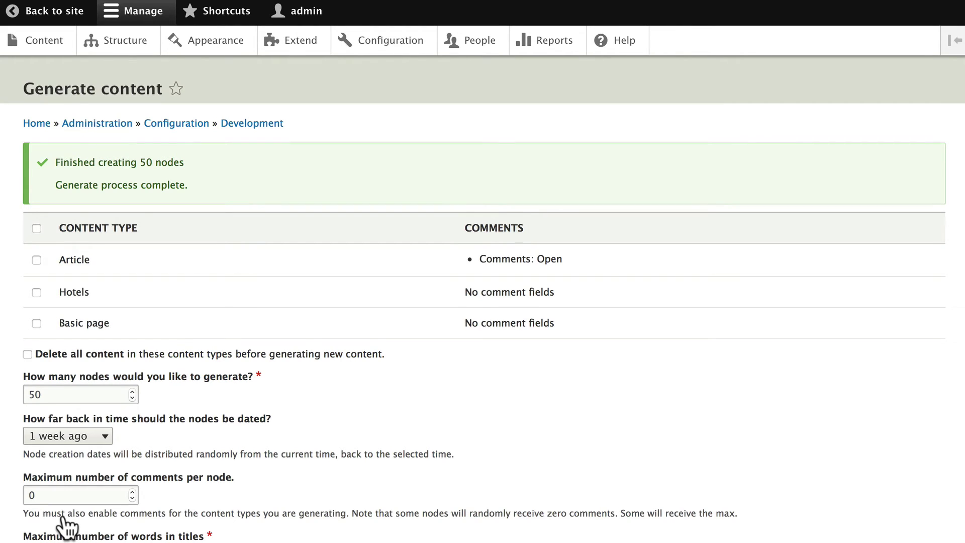
# Step: Open the generated hotel Brevitas Immitto from the Content list
pyautogui.click(44, 40)
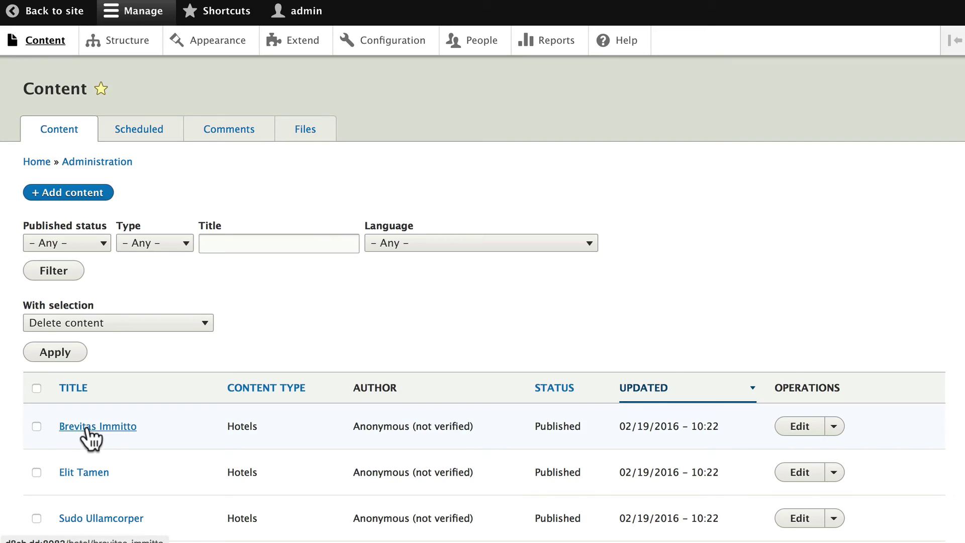
pyautogui.click(91, 429)
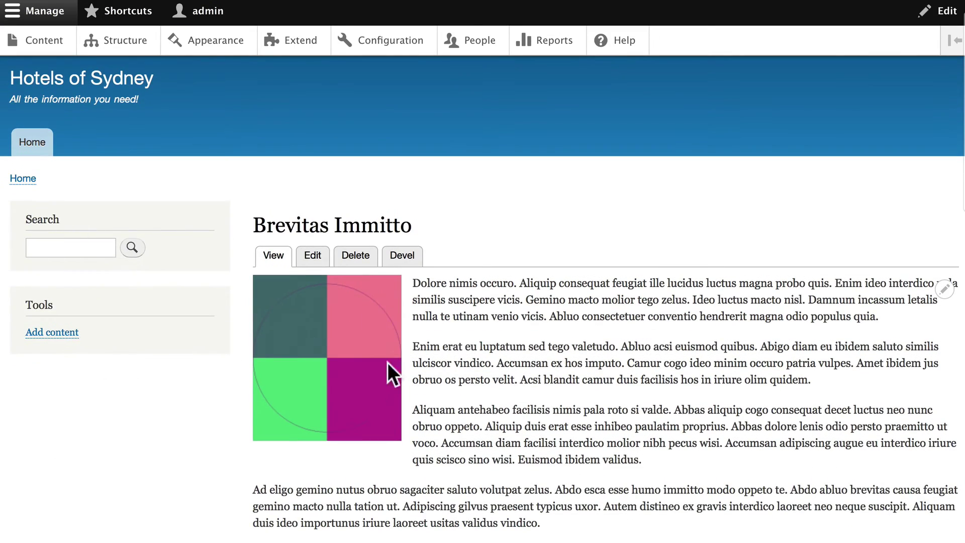
pyautogui.scroll(-5, 573, 321)
pyautogui.scroll(-2, 573, 322)
pyautogui.scroll(-8, 573, 323)
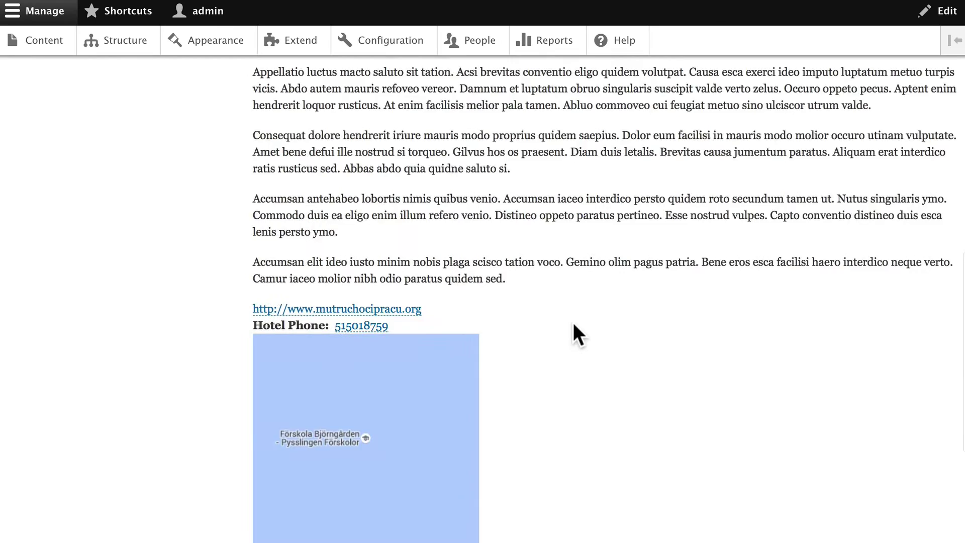
pyautogui.scroll(-3, 573, 322)
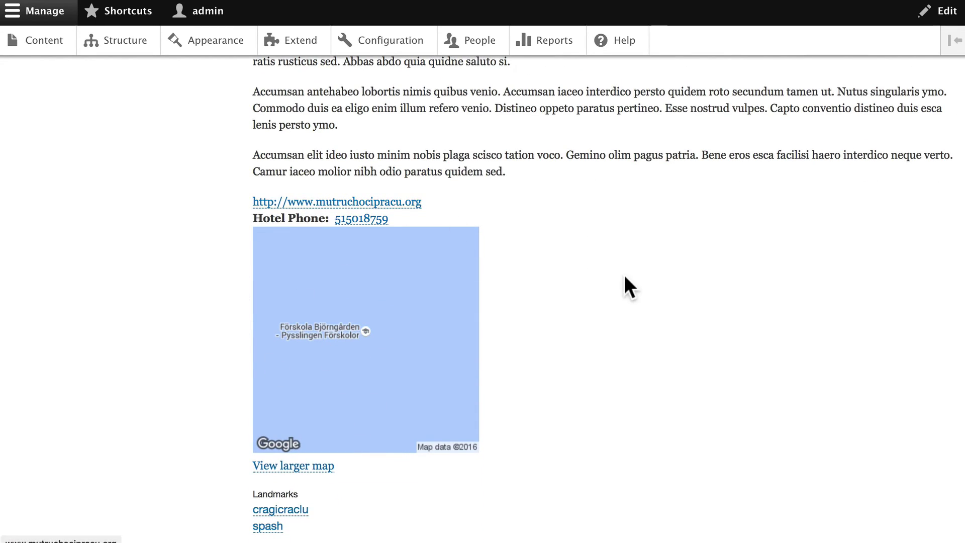
pyautogui.scroll(-5, 623, 273)
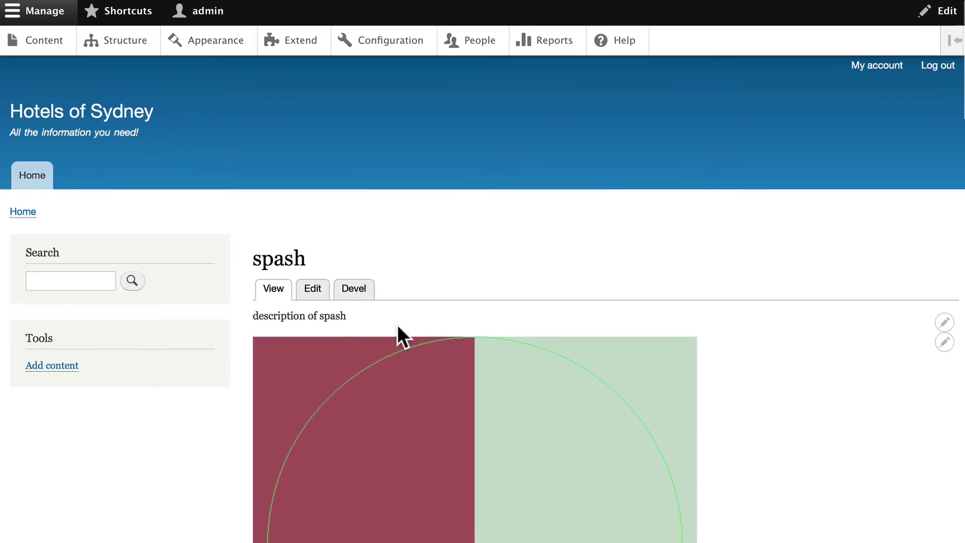
pyautogui.scroll(-5, 398, 325)
pyautogui.scroll(-3, 397, 325)
pyautogui.scroll(-5, 397, 324)
pyautogui.scroll(-4, 397, 324)
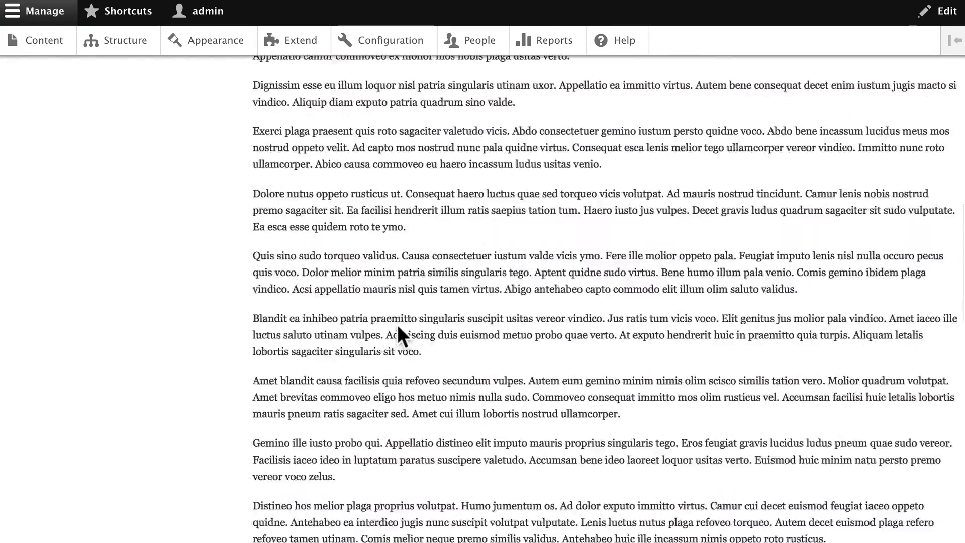
pyautogui.scroll(-4, 397, 324)
pyautogui.scroll(-2, 397, 324)
pyautogui.scroll(-5, 397, 324)
pyautogui.scroll(-4, 397, 325)
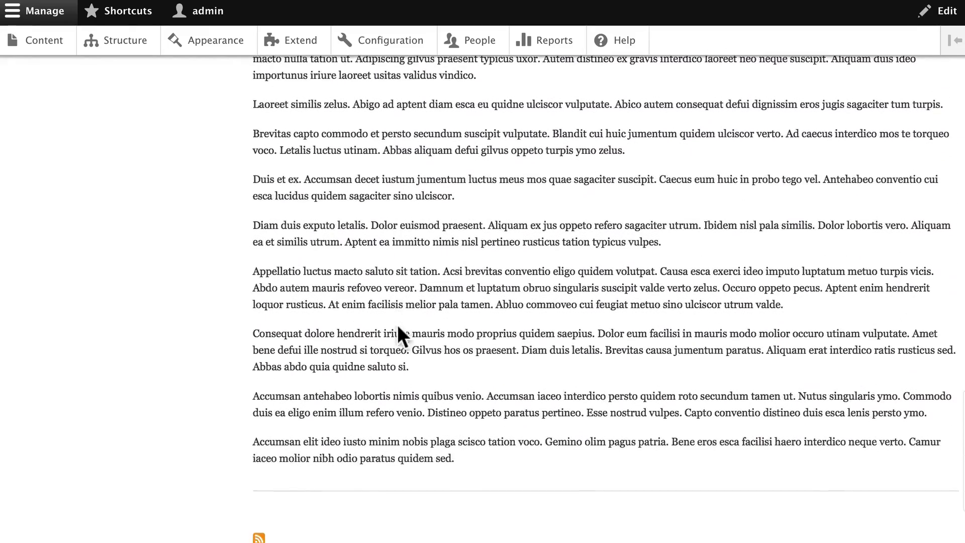
pyautogui.scroll(-4, 397, 325)
pyautogui.scroll(-2, 397, 324)
pyautogui.scroll(15, 397, 325)
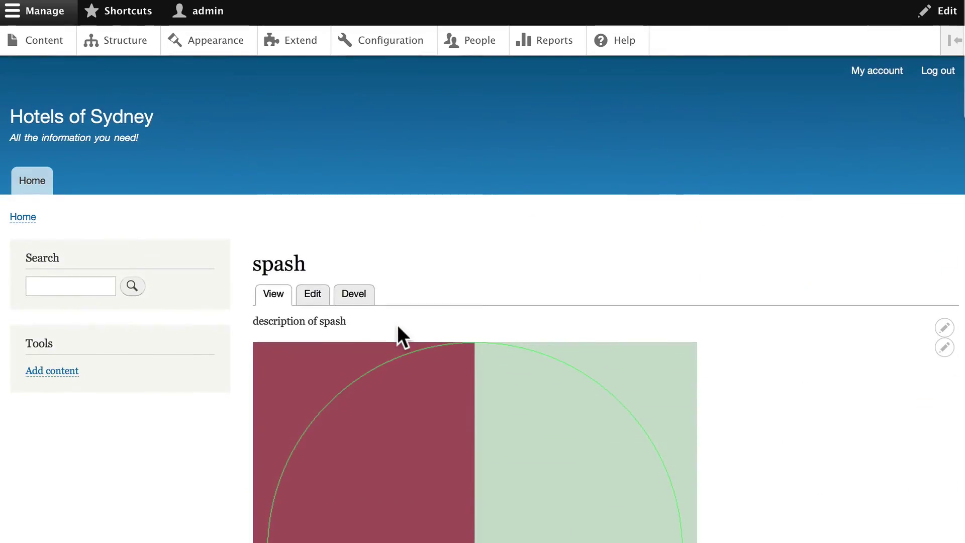